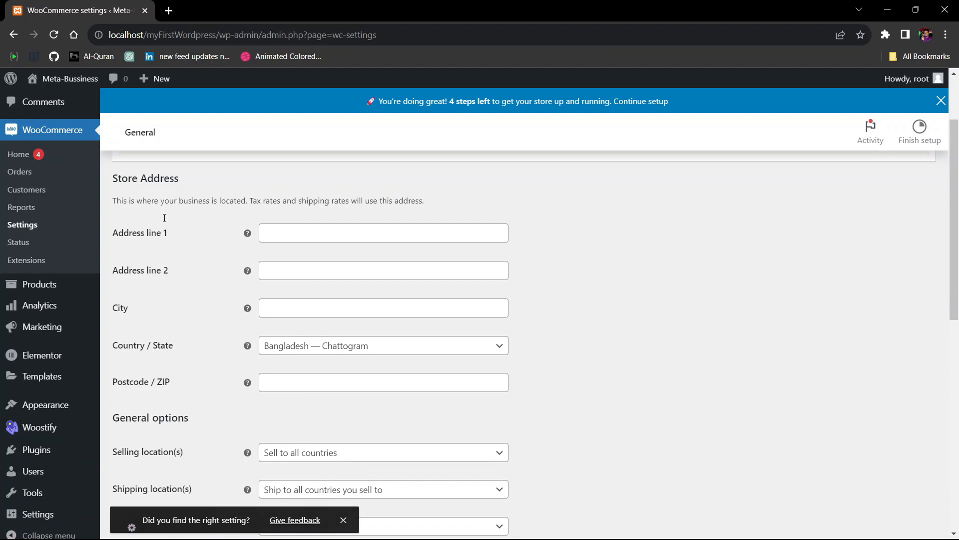
Choose Bangladesh — Chattogram as the store's Country / State in the store address section.
{"action": "scroll", "coordinate": [164, 218], "scroll_direction": "up", "scroll_amount": 1}
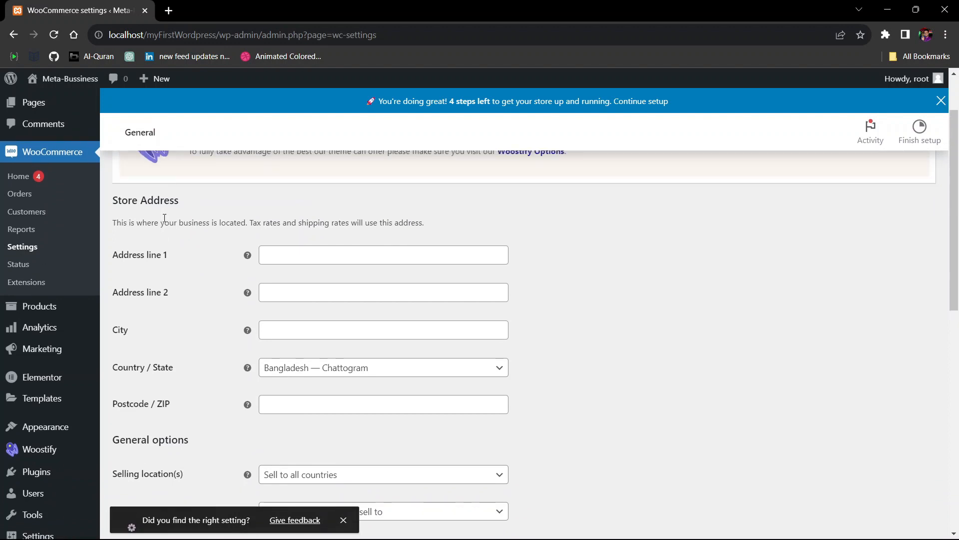
{"action": "scroll", "coordinate": [165, 218], "scroll_direction": "down", "scroll_amount": 1}
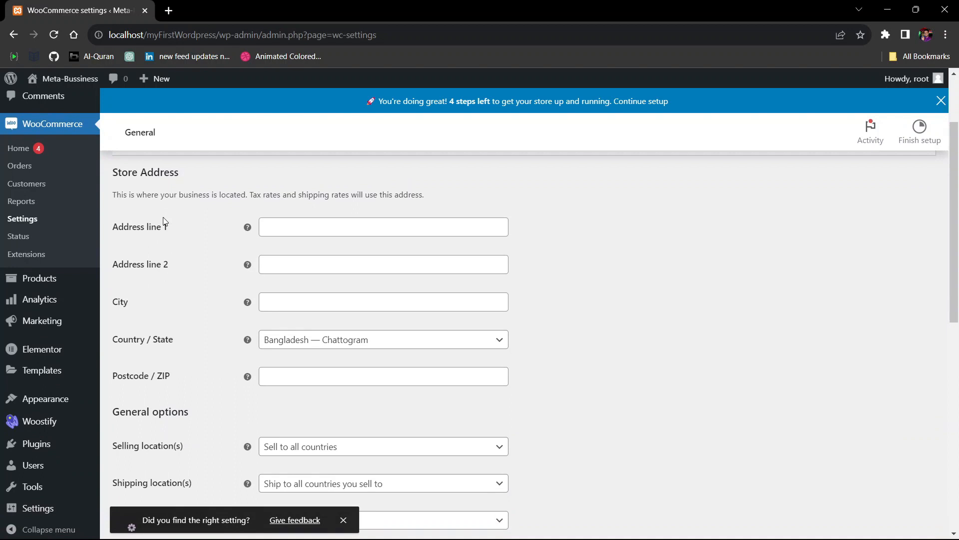
{"action": "scroll", "coordinate": [360, 381], "scroll_direction": "down", "scroll_amount": 1}
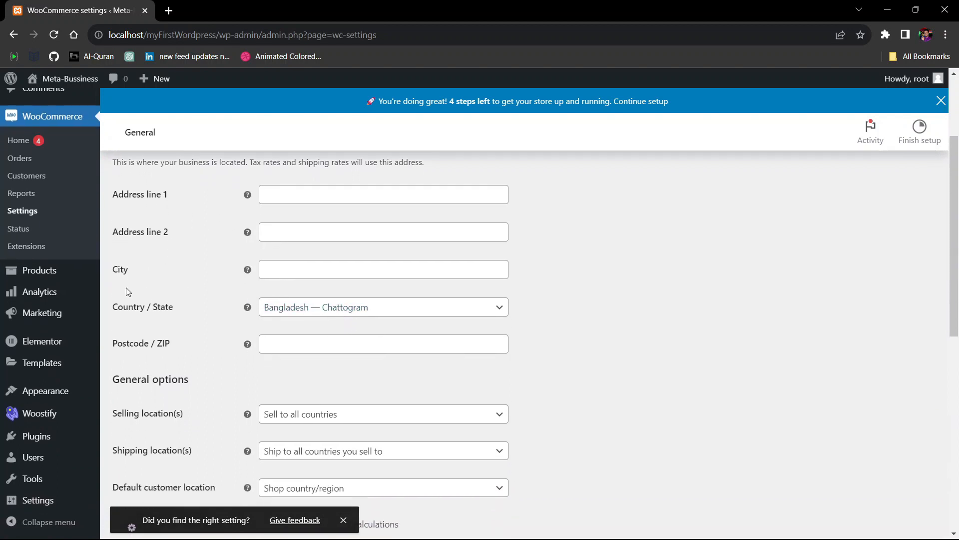
{"action": "left_click", "coordinate": [381, 310]}
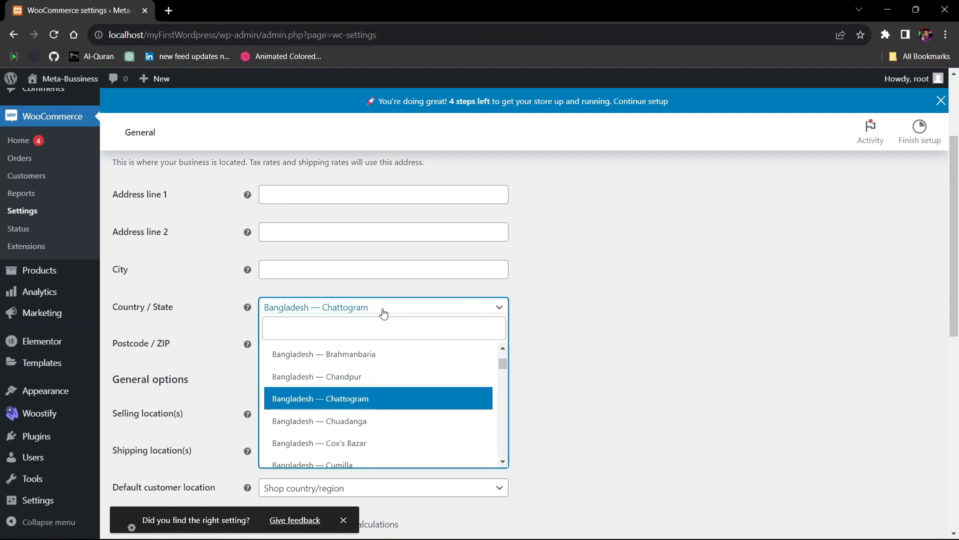
{"action": "left_click", "coordinate": [339, 402]}
Fill in the store's address line 1, city and postcode using the saved address suggestion.
{"action": "scroll", "coordinate": [328, 289], "scroll_direction": "up", "scroll_amount": 1}
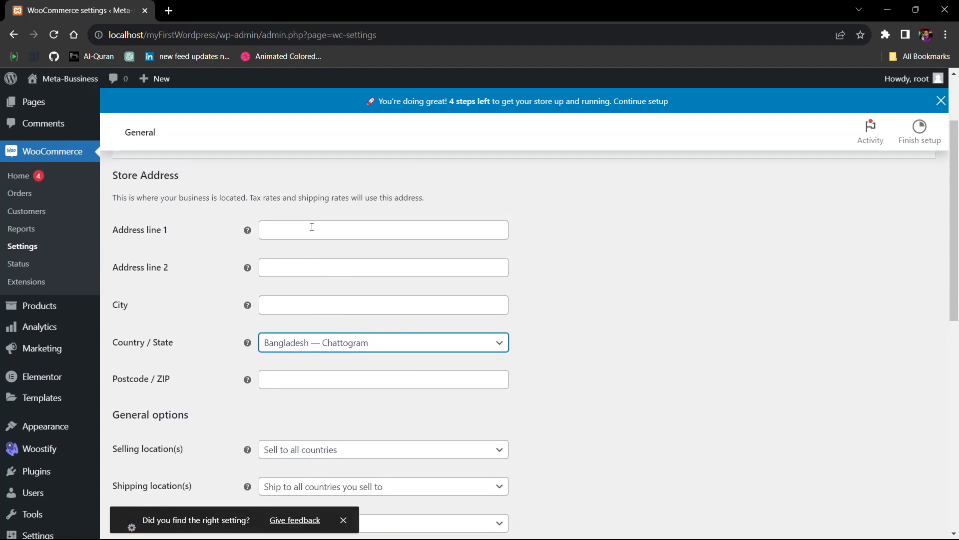
{"action": "left_click", "coordinate": [310, 228]}
{"action": "left_click", "coordinate": [370, 262]}
Set the selling locations to Sell to all countries and the shipping locations to Ship to all countries.
{"action": "scroll", "coordinate": [310, 210], "scroll_direction": "down", "scroll_amount": 6}
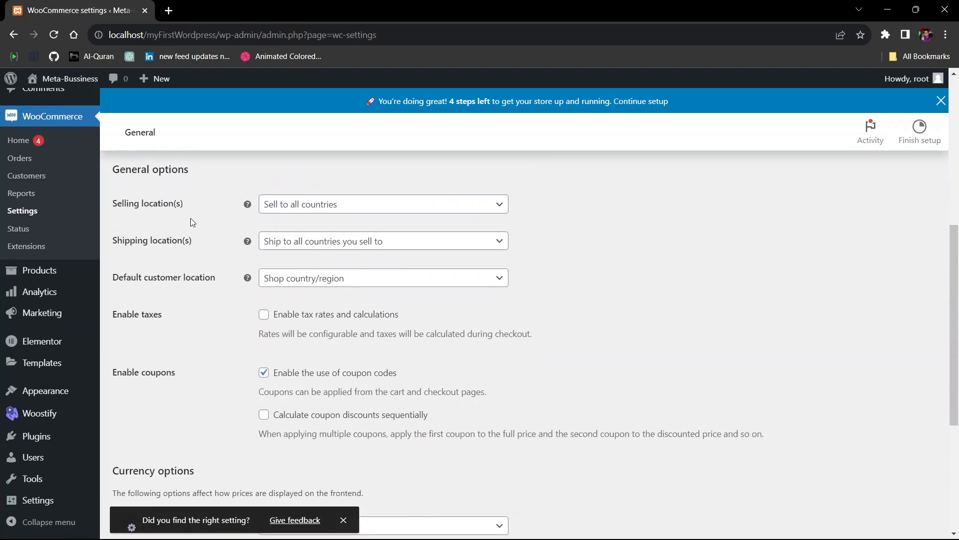
{"action": "left_click", "coordinate": [281, 212]}
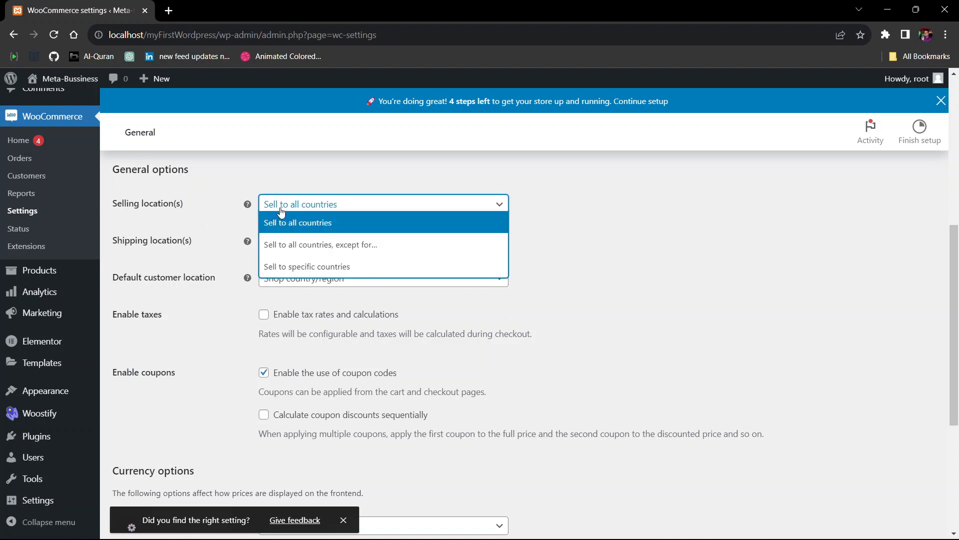
{"action": "left_click", "coordinate": [278, 232]}
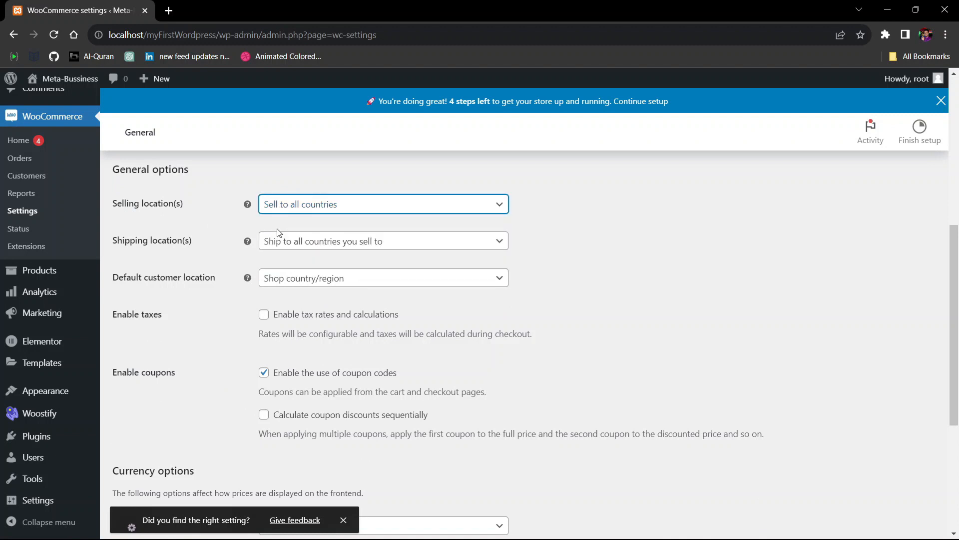
{"action": "left_click", "coordinate": [392, 242]}
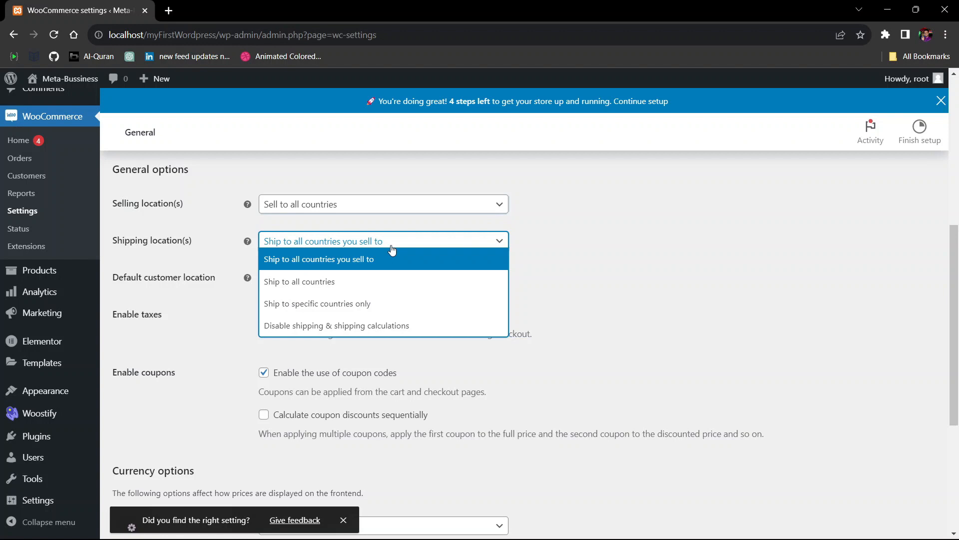
{"action": "left_click", "coordinate": [340, 281]}
Set the default customer location to Shop country/region in the general options.
{"action": "scroll", "coordinate": [307, 290], "scroll_direction": "down", "scroll_amount": 1}
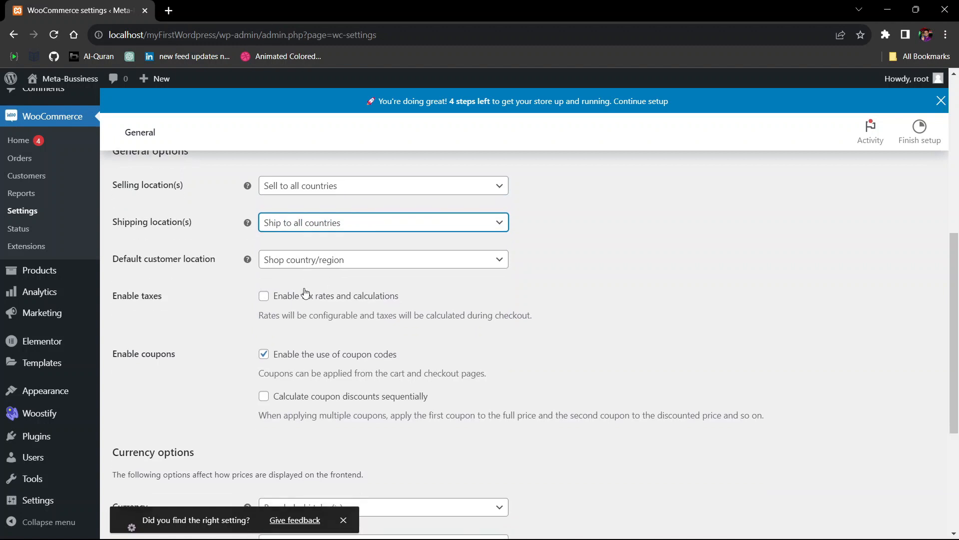
{"action": "scroll", "coordinate": [160, 275], "scroll_direction": "down", "scroll_amount": 1}
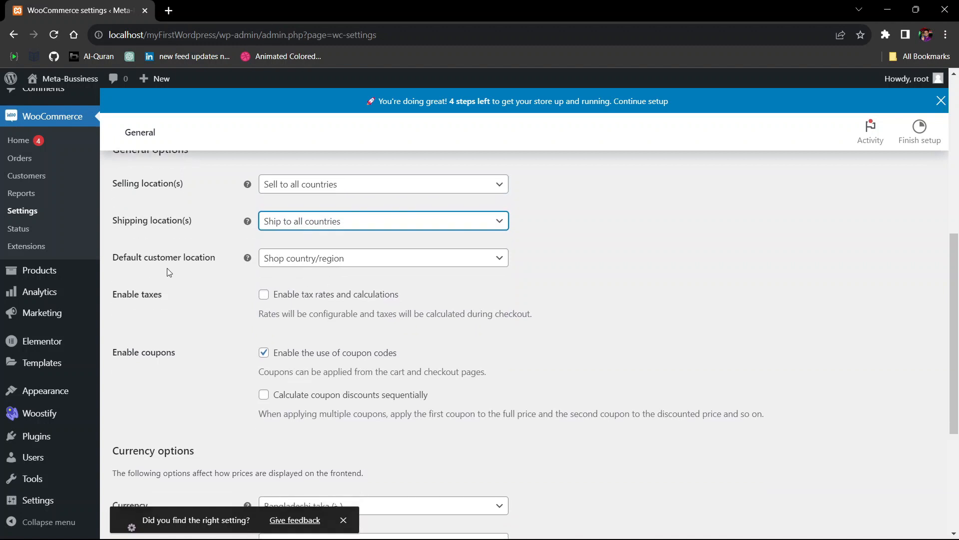
{"action": "left_click", "coordinate": [305, 254]}
{"action": "scroll", "coordinate": [304, 254], "scroll_direction": "down", "scroll_amount": 1}
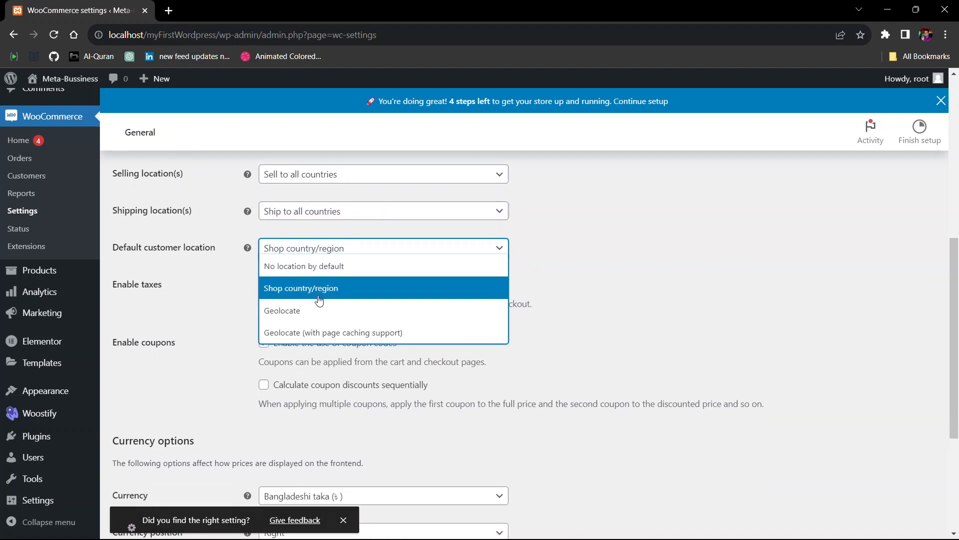
{"action": "left_click", "coordinate": [295, 293]}
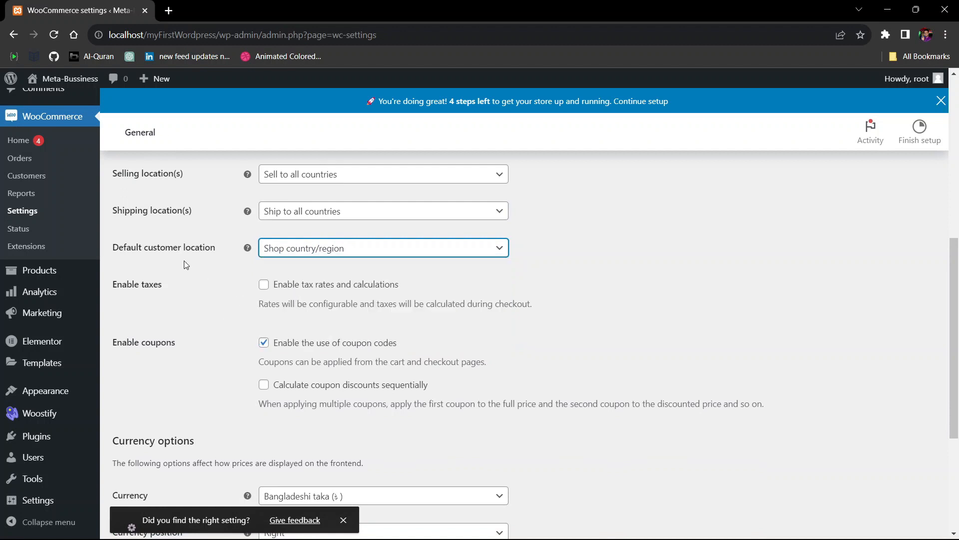
Enable the option to calculate coupon discounts sequentially.
{"action": "scroll", "coordinate": [187, 265], "scroll_direction": "down", "scroll_amount": 2}
{"action": "scroll", "coordinate": [225, 252], "scroll_direction": "down", "scroll_amount": 1}
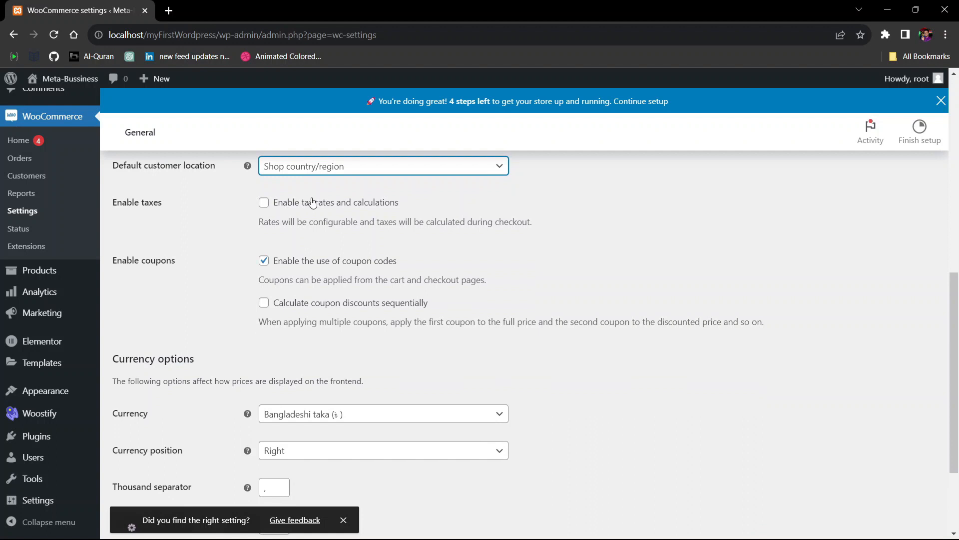
{"action": "scroll", "coordinate": [311, 197], "scroll_direction": "down", "scroll_amount": 2}
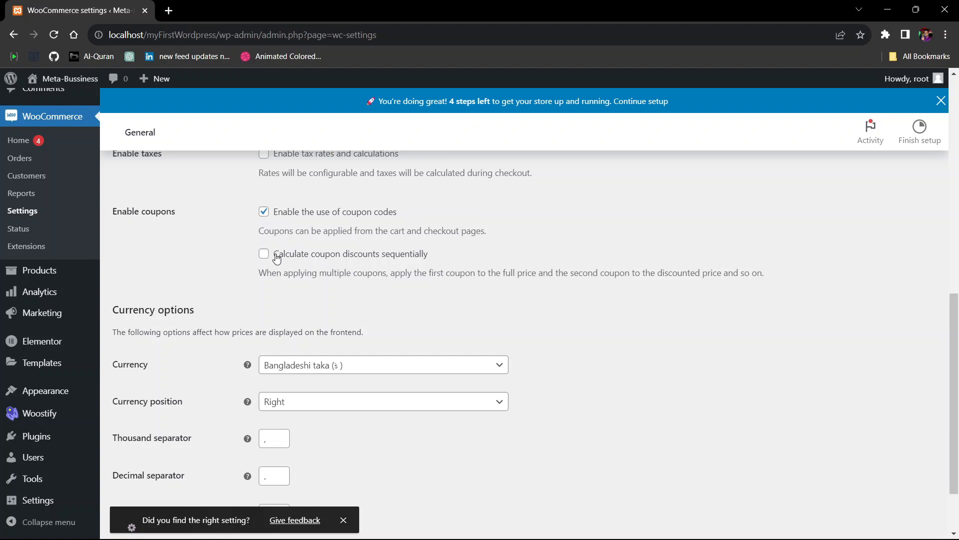
{"action": "scroll", "coordinate": [277, 257], "scroll_direction": "down", "scroll_amount": 1}
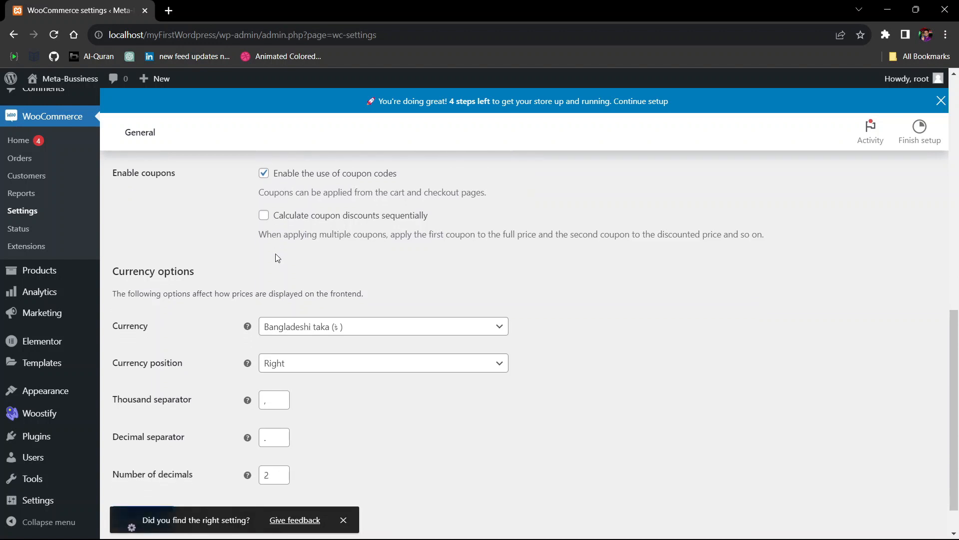
{"action": "left_click", "coordinate": [264, 217]}
Save the general store settings and store the offered address in the browser account.
{"action": "scroll", "coordinate": [266, 217], "scroll_direction": "down", "scroll_amount": 1}
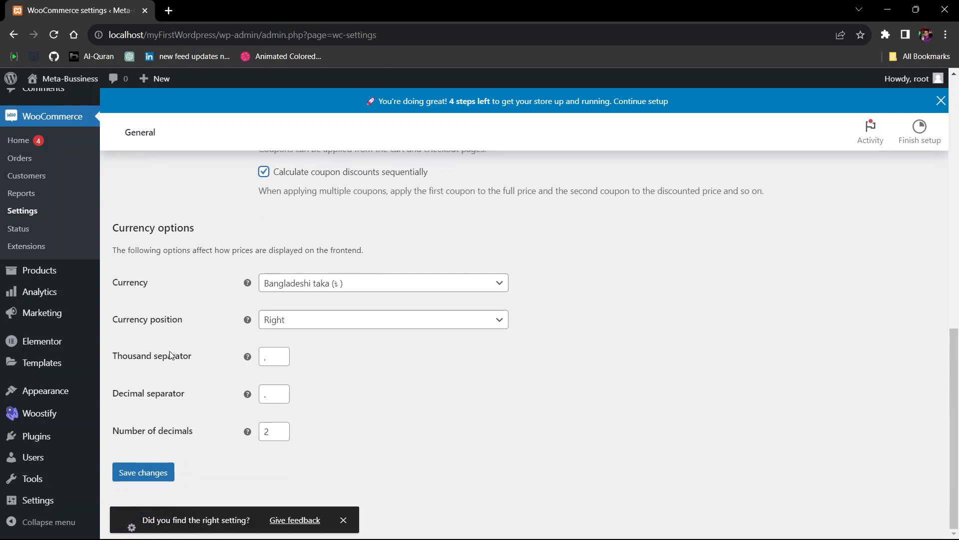
{"action": "left_click", "coordinate": [150, 472]}
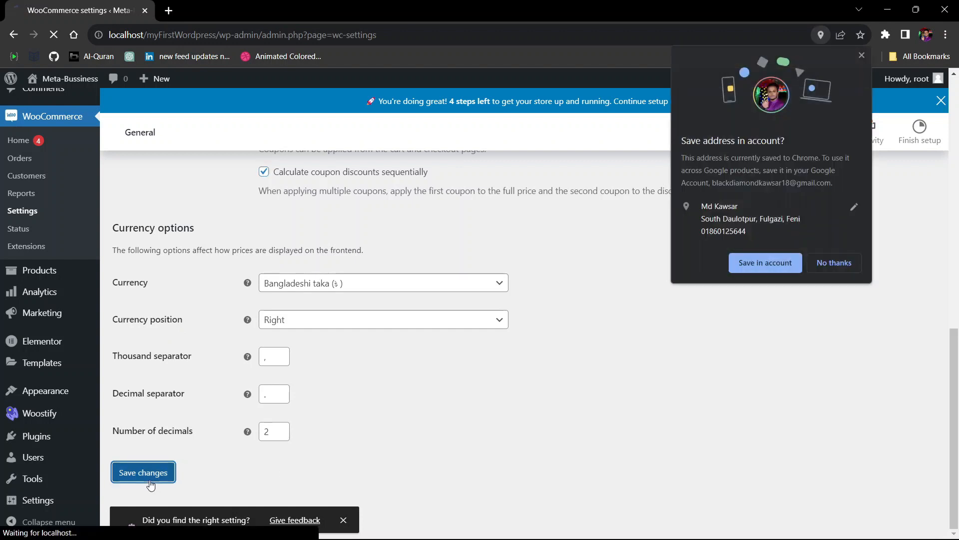
{"action": "left_click", "coordinate": [780, 265]}
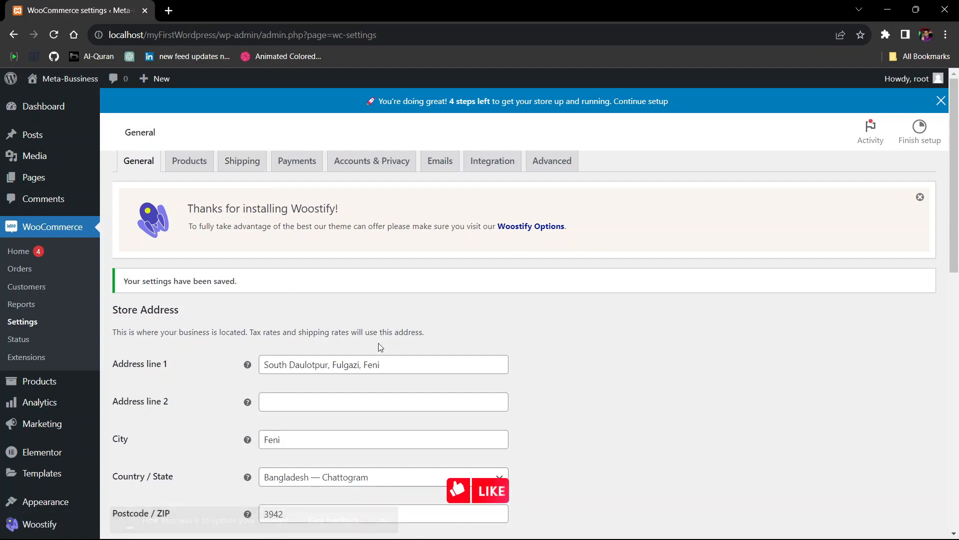
Enable tax rates and calculations in the general options and save the settings.
{"action": "scroll", "coordinate": [378, 346], "scroll_direction": "down", "scroll_amount": 5}
{"action": "scroll", "coordinate": [378, 346], "scroll_direction": "down", "scroll_amount": 6}
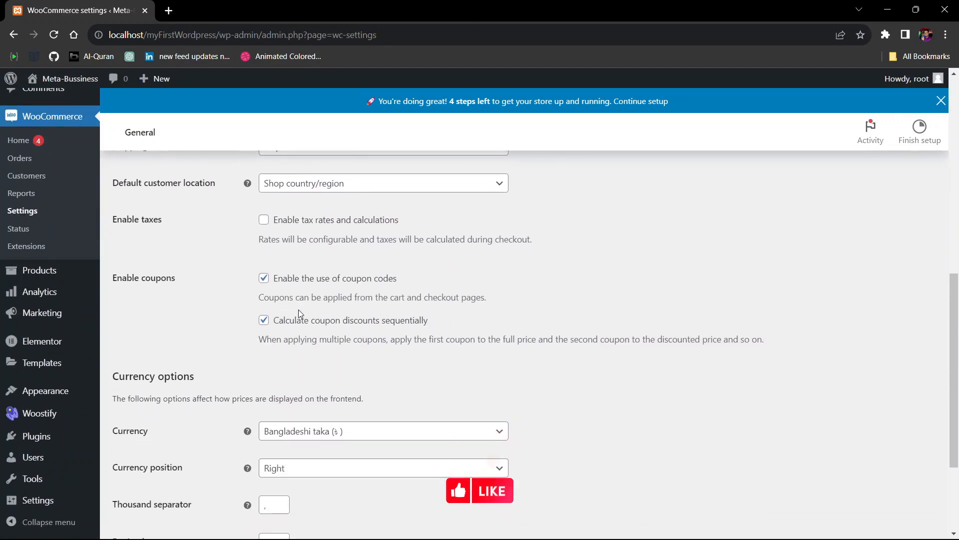
{"action": "scroll", "coordinate": [280, 220], "scroll_direction": "up", "scroll_amount": 2}
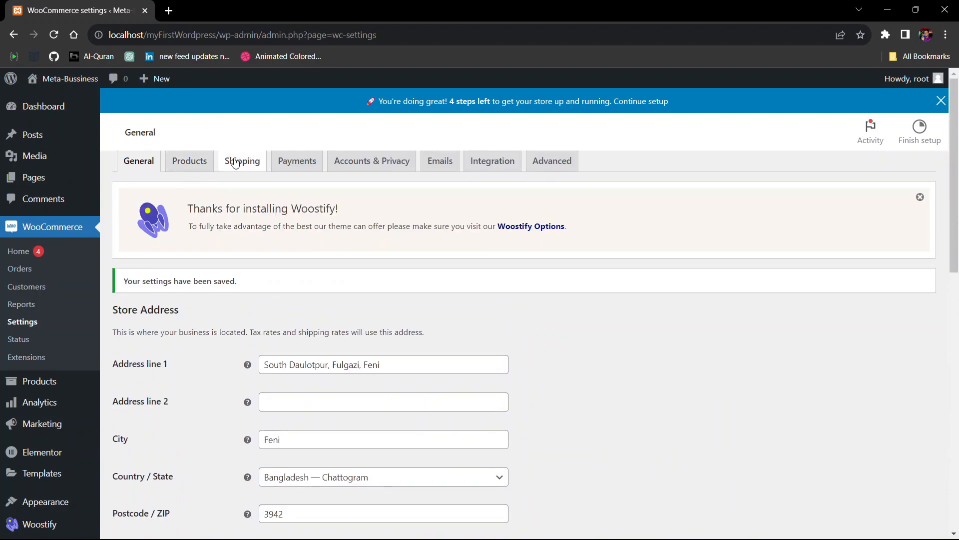
{"action": "scroll", "coordinate": [245, 284], "scroll_direction": "down", "scroll_amount": 7}
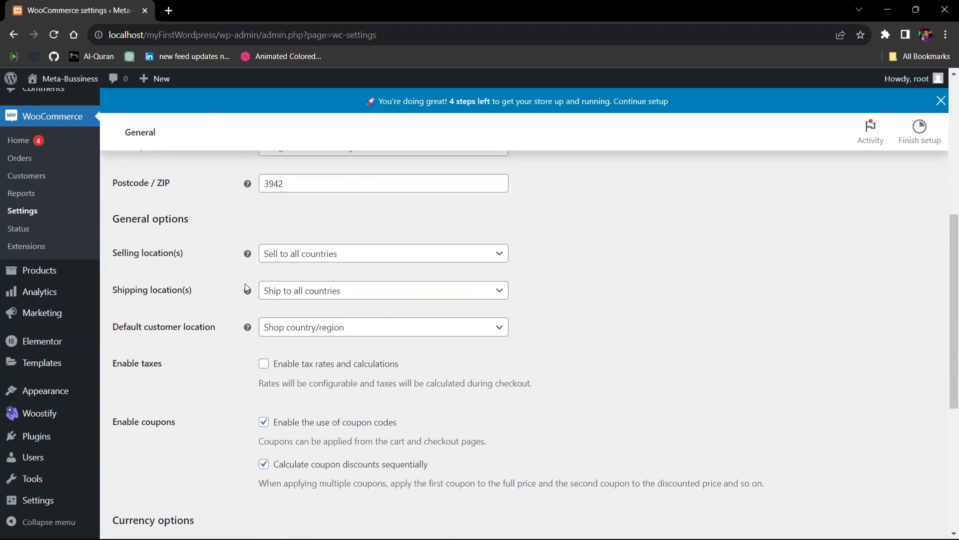
{"action": "scroll", "coordinate": [245, 283], "scroll_direction": "down", "scroll_amount": 3}
{"action": "left_click", "coordinate": [263, 245]}
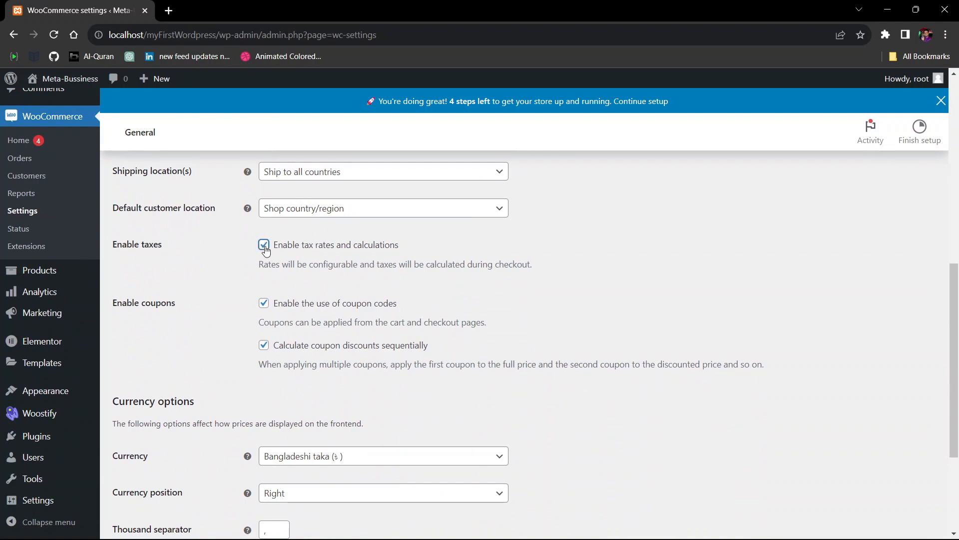
{"action": "scroll", "coordinate": [266, 250], "scroll_direction": "down", "scroll_amount": 4}
{"action": "left_click", "coordinate": [145, 484]}
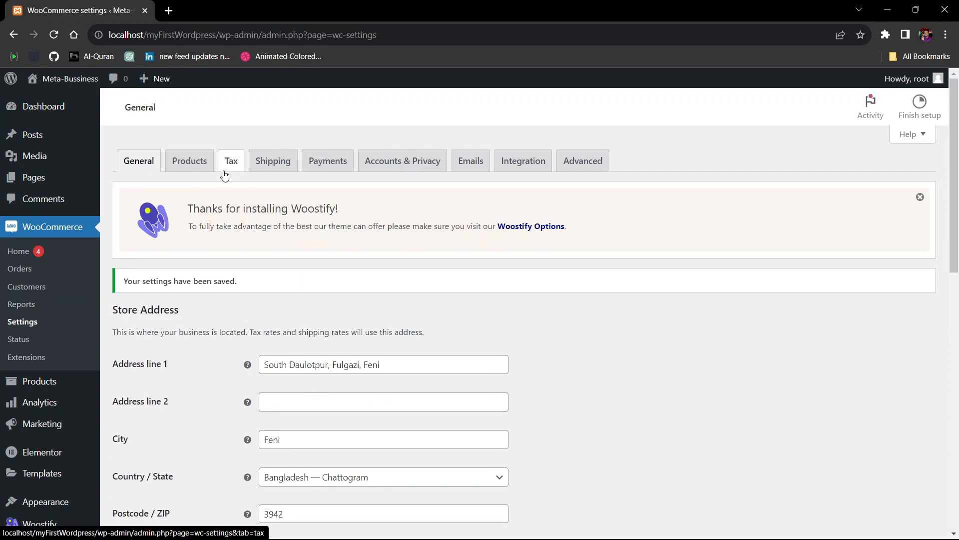
Open the store's tax options and choose to enter prices inclusive of tax.
{"action": "left_click", "coordinate": [223, 169]}
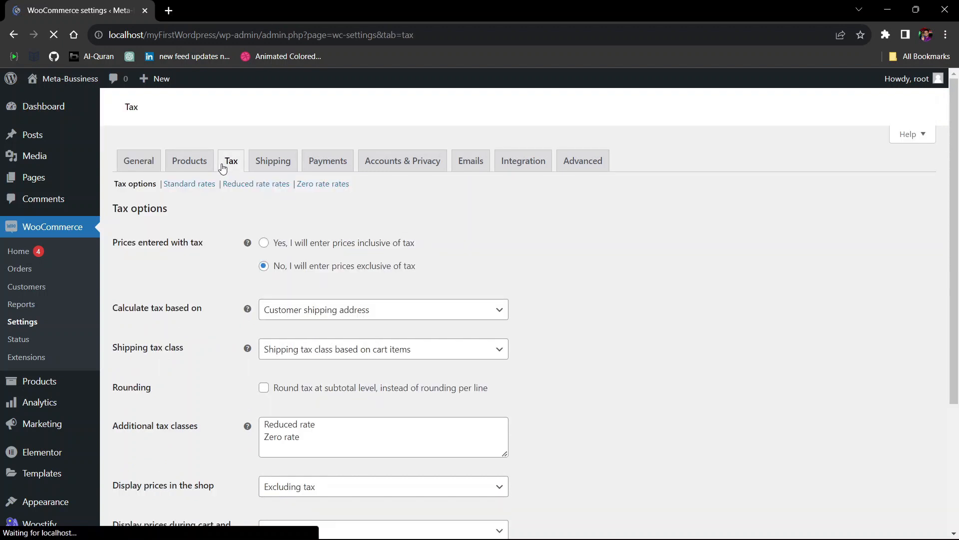
{"action": "scroll", "coordinate": [296, 298], "scroll_direction": "down", "scroll_amount": 2}
{"action": "scroll", "coordinate": [296, 299], "scroll_direction": "down", "scroll_amount": 2}
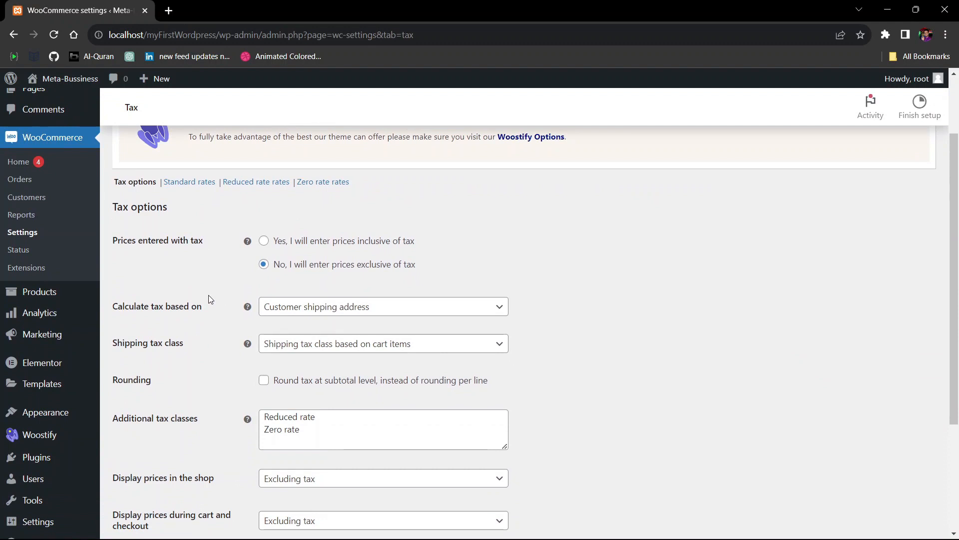
{"action": "scroll", "coordinate": [209, 299], "scroll_direction": "down", "scroll_amount": 2}
{"action": "scroll", "coordinate": [210, 299], "scroll_direction": "up", "scroll_amount": 1}
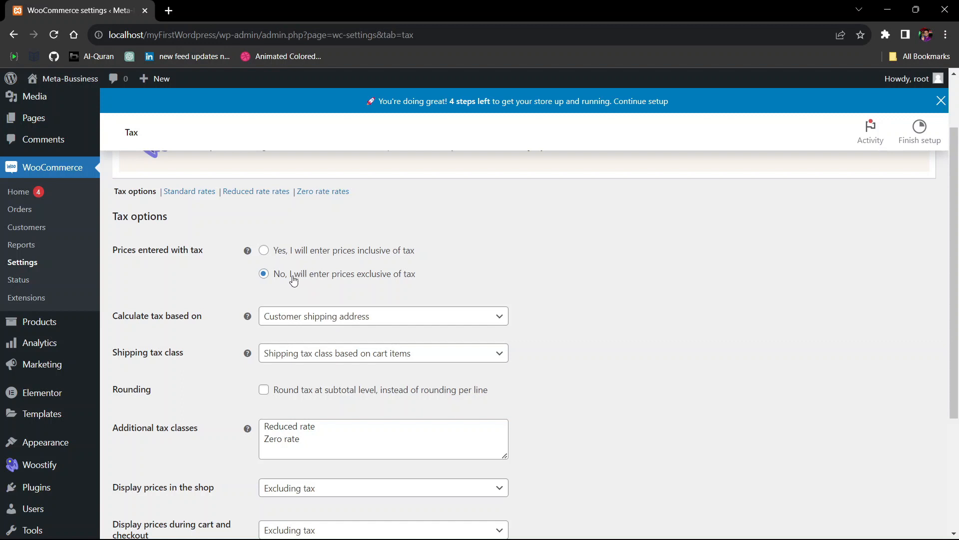
{"action": "left_click", "coordinate": [265, 250]}
Set tax to be calculated based on the Customer billing address.
{"action": "scroll", "coordinate": [263, 253], "scroll_direction": "down", "scroll_amount": 1}
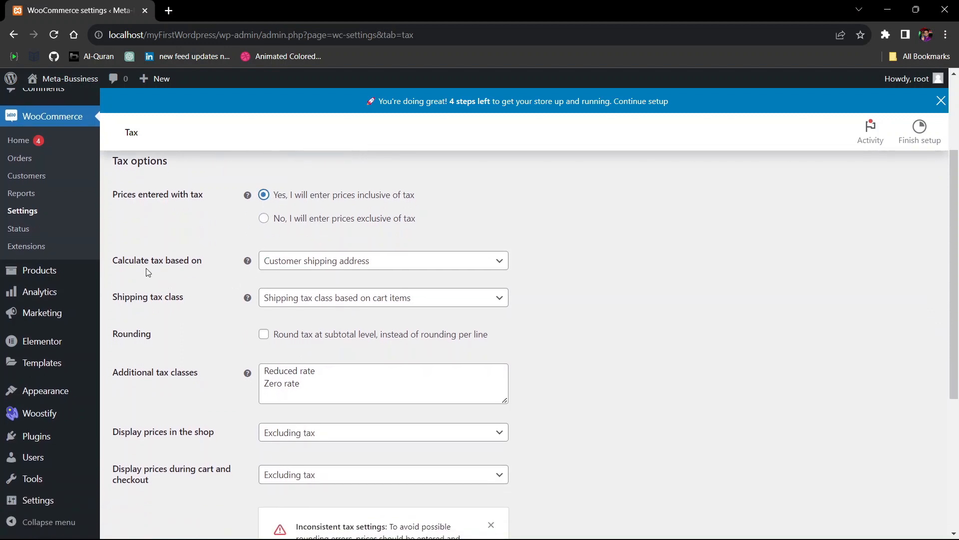
{"action": "left_click", "coordinate": [316, 259]}
{"action": "left_click", "coordinate": [325, 303]}
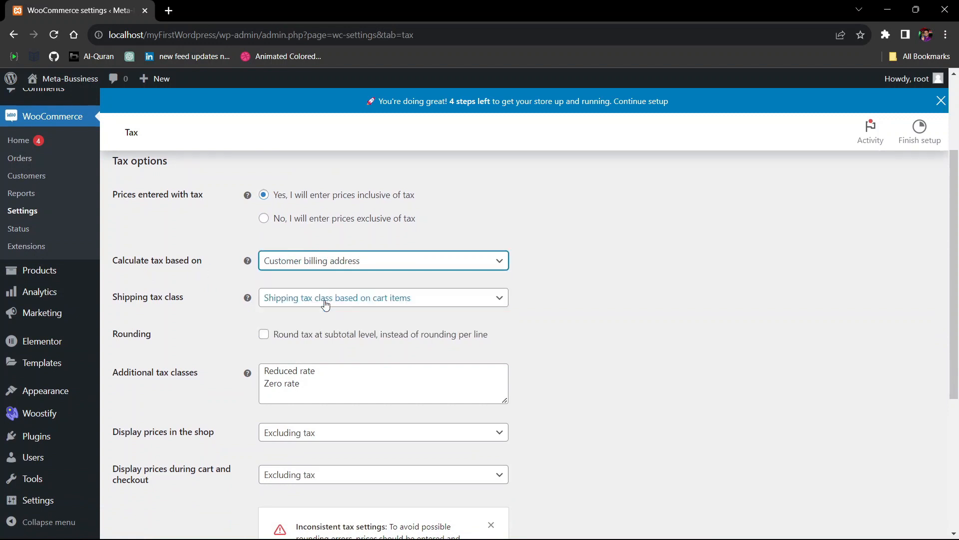
Set the shipping tax class to Standard in the tax options.
{"action": "scroll", "coordinate": [288, 302], "scroll_direction": "down", "scroll_amount": 1}
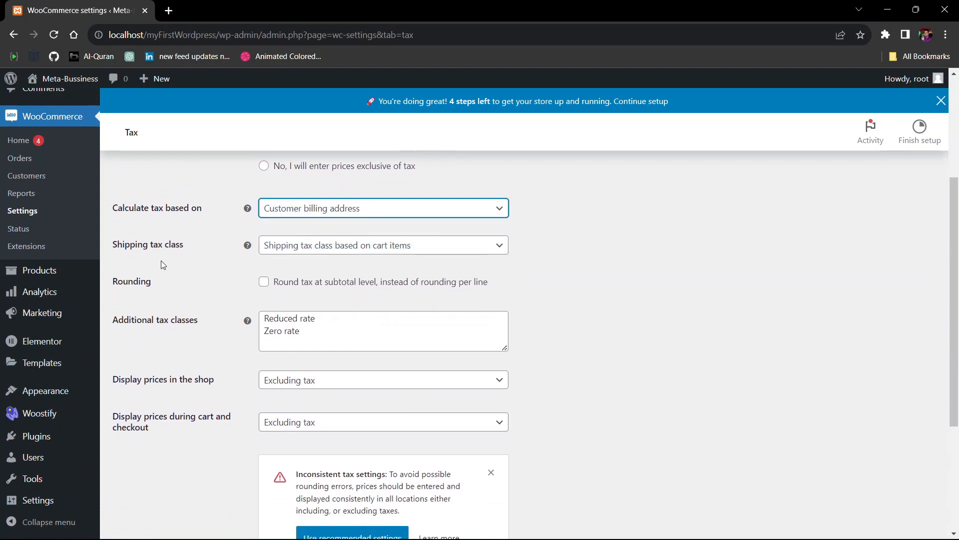
{"action": "left_click", "coordinate": [325, 247]}
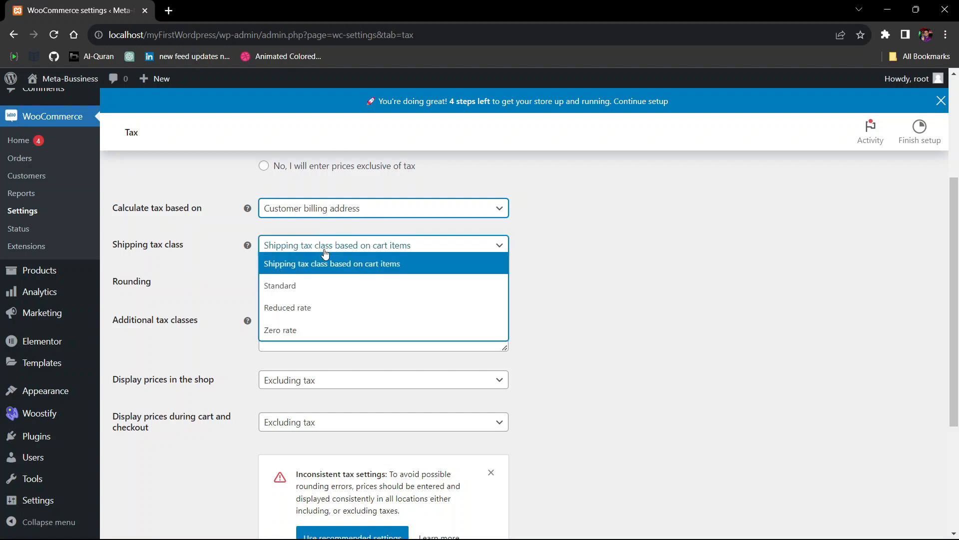
{"action": "left_click", "coordinate": [334, 292]}
{"action": "left_click", "coordinate": [302, 243]}
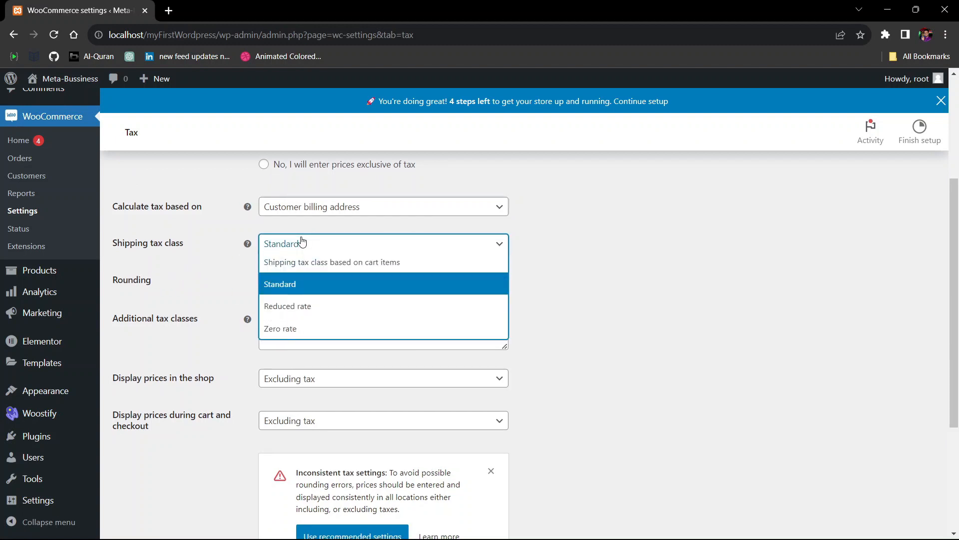
{"action": "left_click", "coordinate": [310, 284]}
Enable rounding tax at subtotal level instead of per line and save the tax options.
{"action": "scroll", "coordinate": [156, 282], "scroll_direction": "down", "scroll_amount": 1}
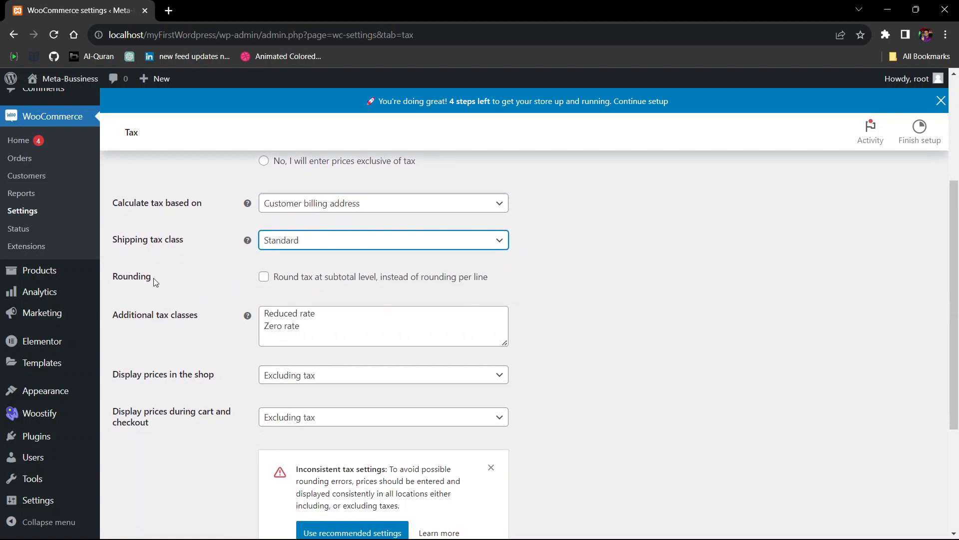
{"action": "scroll", "coordinate": [156, 281], "scroll_direction": "down", "scroll_amount": 1}
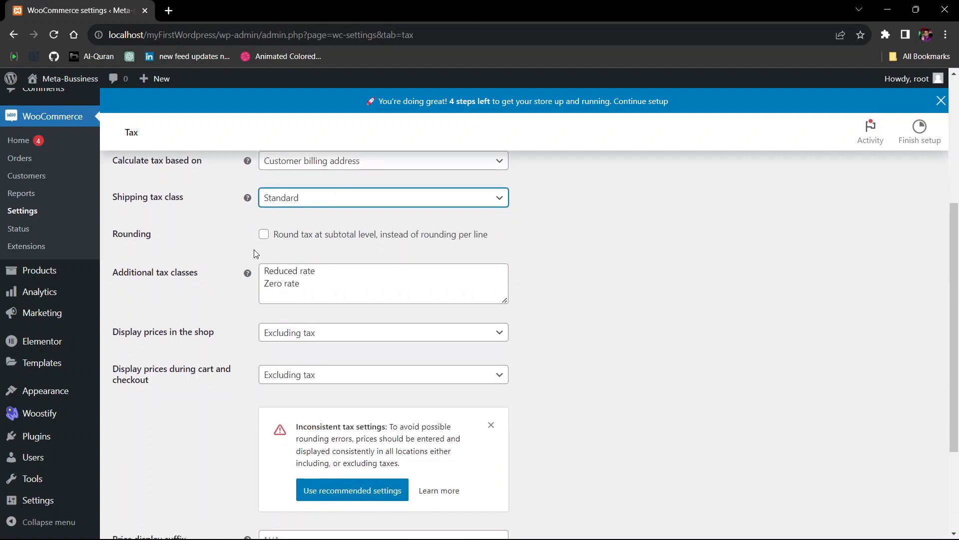
{"action": "left_click", "coordinate": [264, 234]}
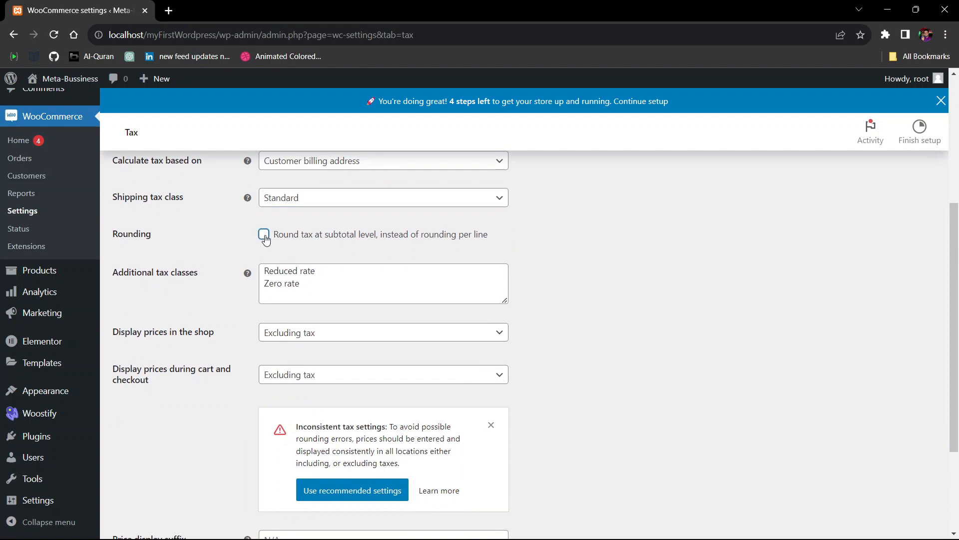
{"action": "scroll", "coordinate": [253, 253], "scroll_direction": "down", "scroll_amount": 1}
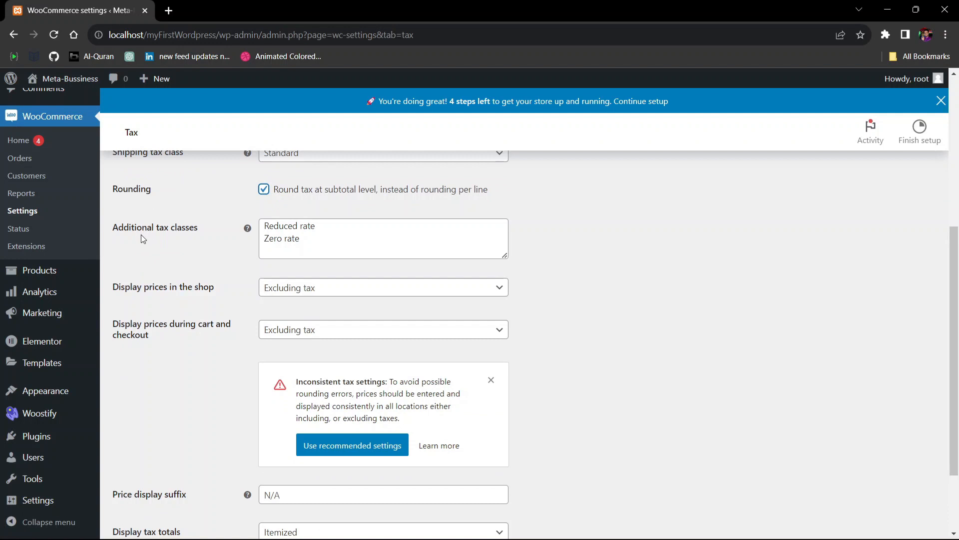
{"action": "left_click", "coordinate": [325, 240]}
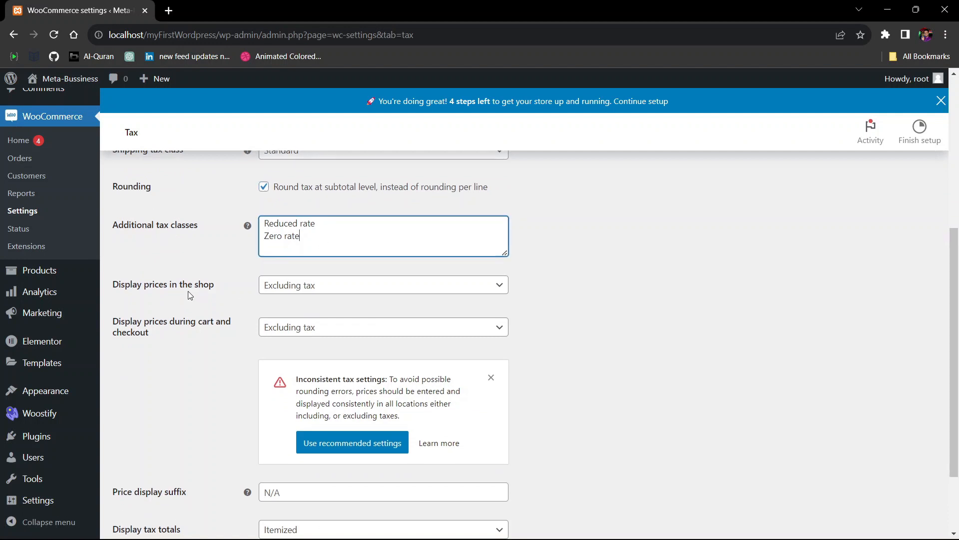
{"action": "scroll", "coordinate": [274, 323], "scroll_direction": "down", "scroll_amount": 2}
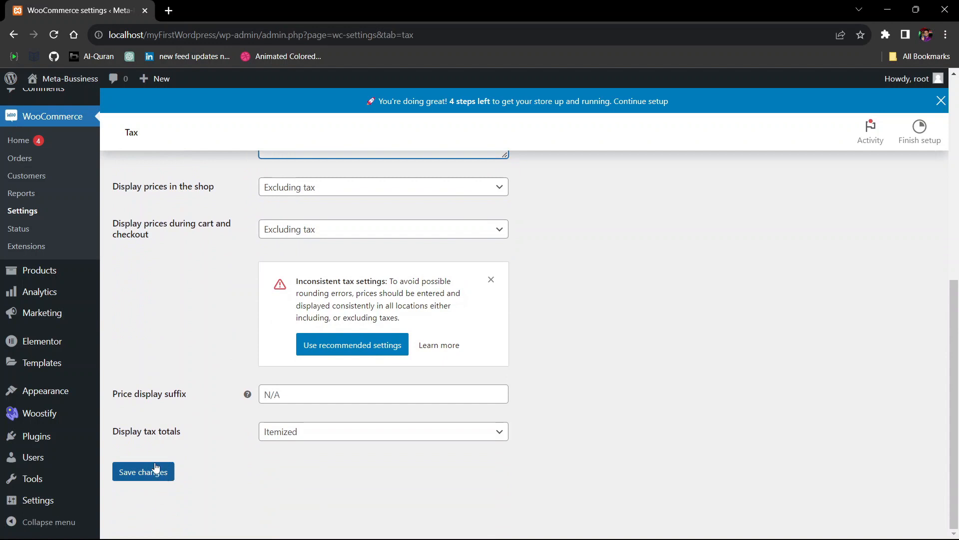
{"action": "left_click", "coordinate": [153, 473]}
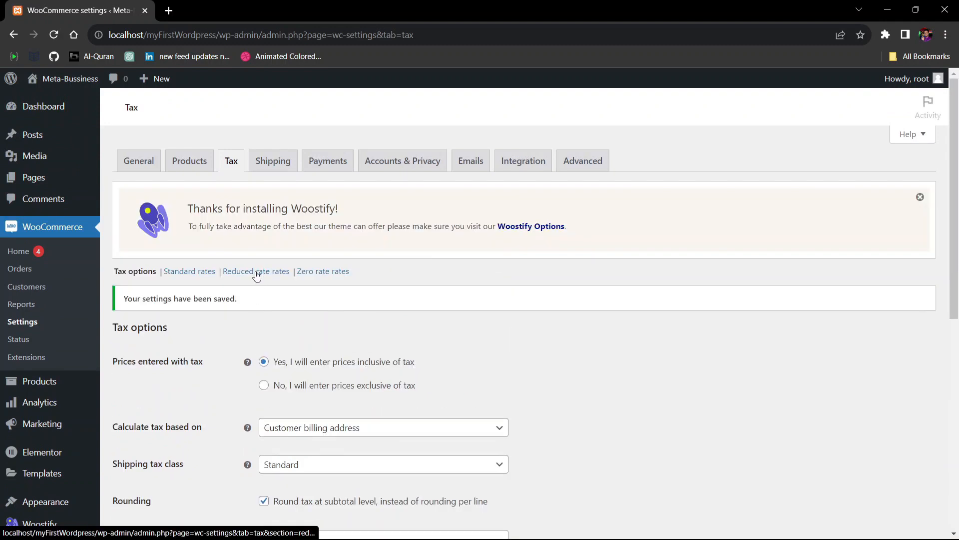
In the Standard tax rates, fill the row with country code BD, state code CTG, postcode 3942 and a 15% rate.
{"action": "left_click", "coordinate": [201, 275]}
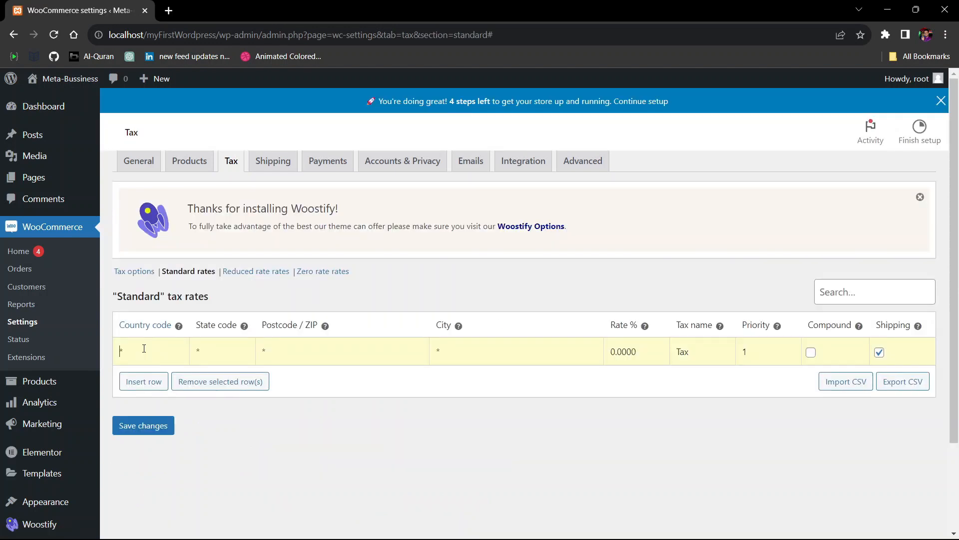
{"action": "type", "text": "BD"}
{"action": "left_click", "coordinate": [227, 348]}
{"action": "type", "text": "CTG"}
{"action": "left_click", "coordinate": [281, 343]}
{"action": "type", "text": "3942"}
{"action": "left_click", "coordinate": [491, 350]}
{"action": "type", "text": "15"}
{"action": "key", "text": "BackSpace"}
Insert a second, blank row in the Standard tax rates and save the changes.
{"action": "left_click", "coordinate": [162, 390]}
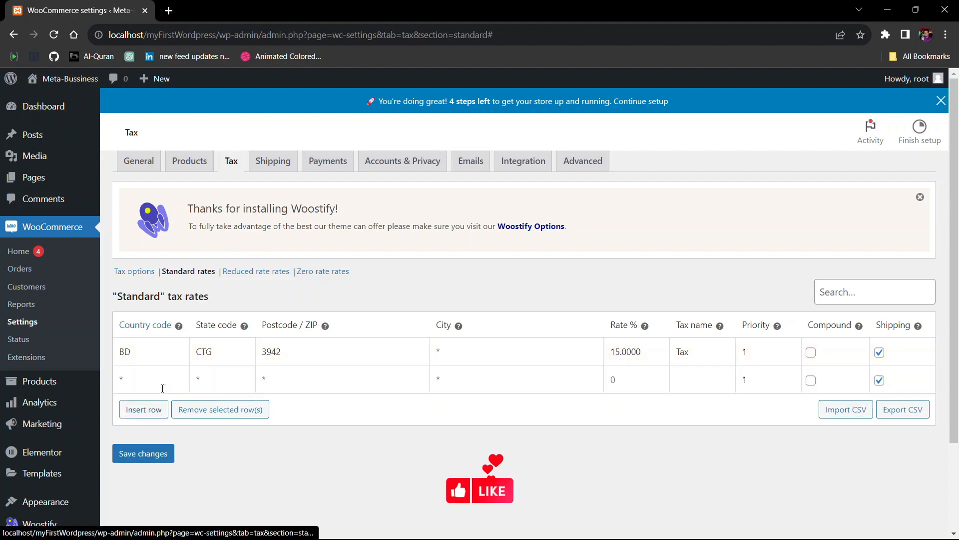
{"action": "left_click", "coordinate": [150, 453]}
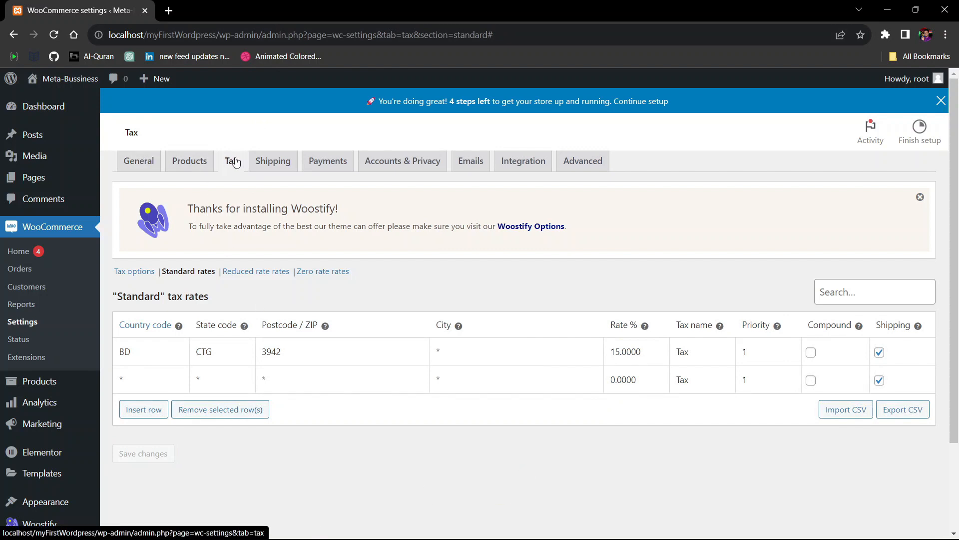
Open the store's general product settings and choose Shop as the shop page.
{"action": "left_click", "coordinate": [189, 169]}
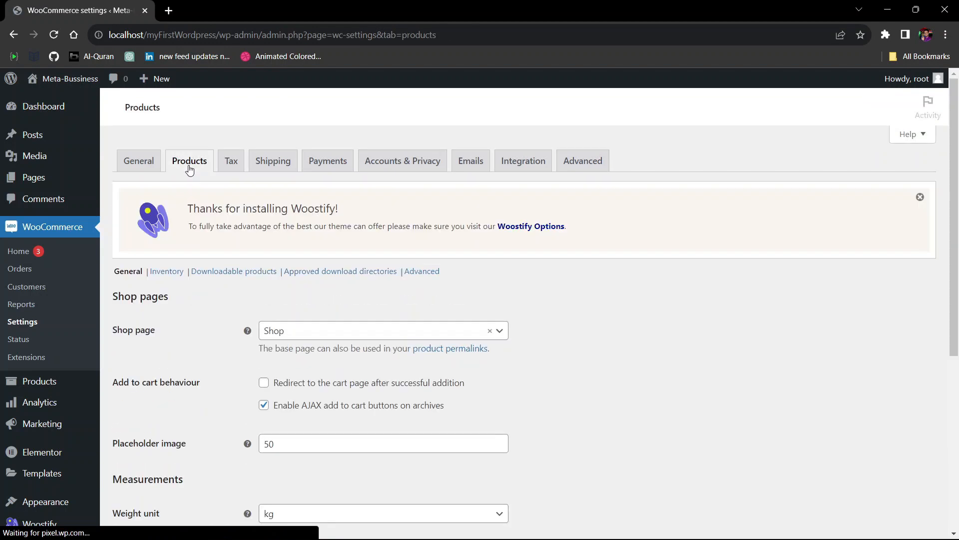
{"action": "scroll", "coordinate": [242, 274], "scroll_direction": "down", "scroll_amount": 3}
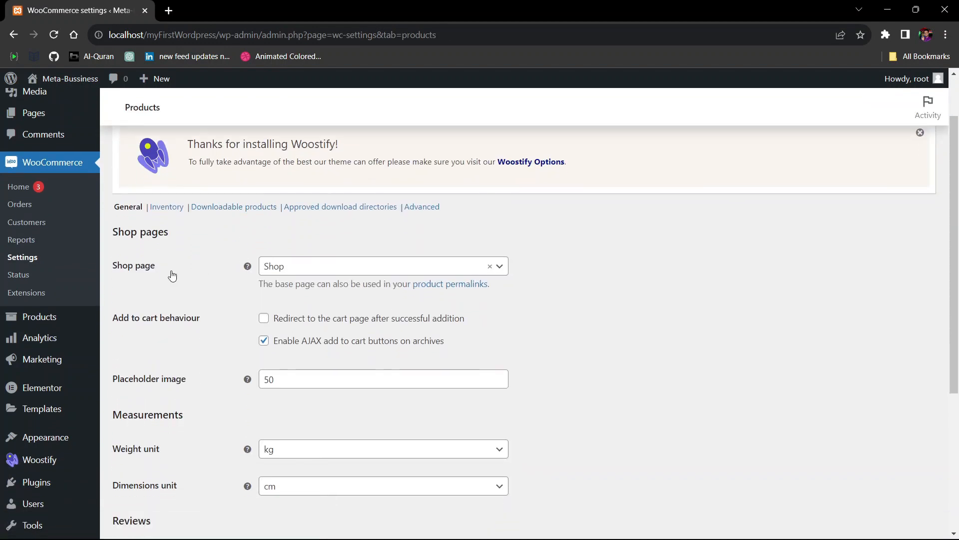
{"action": "left_click", "coordinate": [340, 263]}
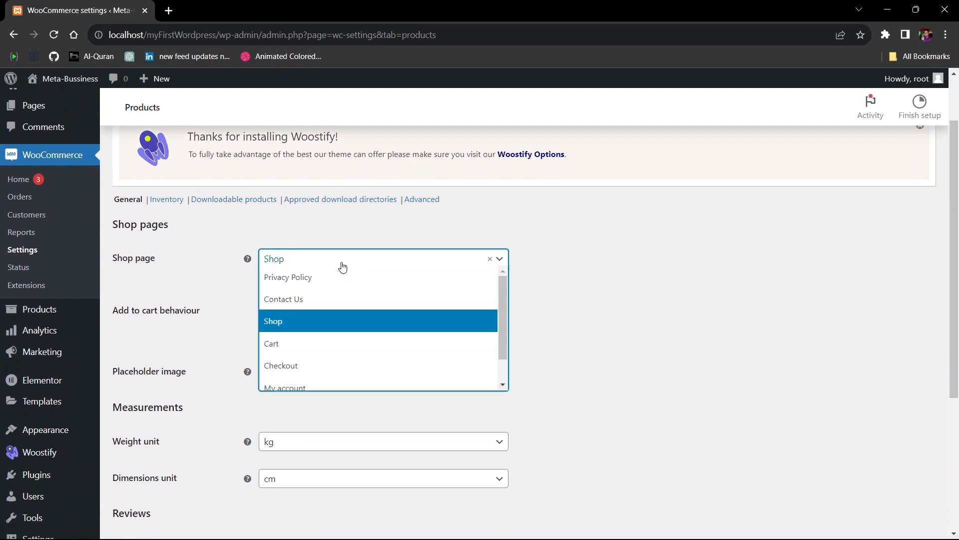
{"action": "left_click", "coordinate": [322, 327]}
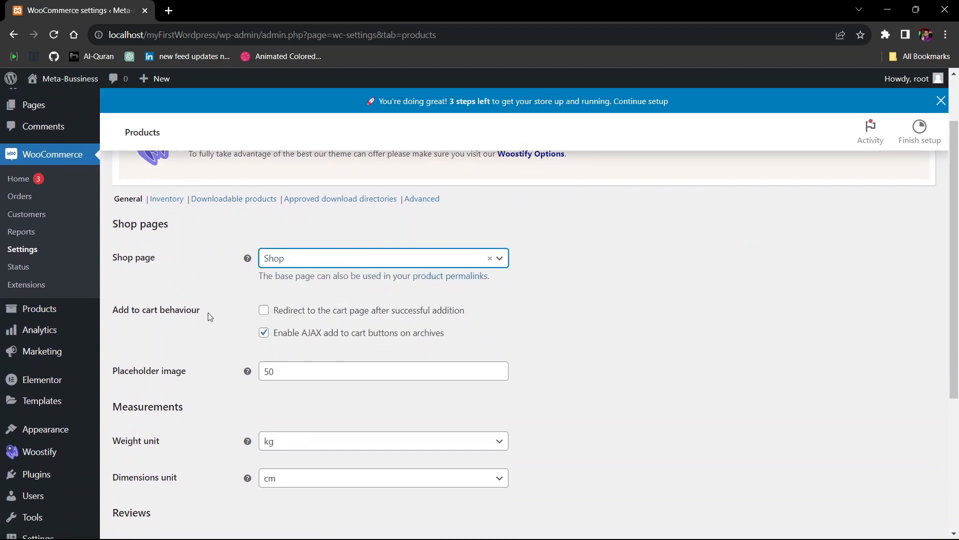
Enable redirecting to the cart page after successful addition and save the product settings.
{"action": "scroll", "coordinate": [209, 316], "scroll_direction": "down", "scroll_amount": 1}
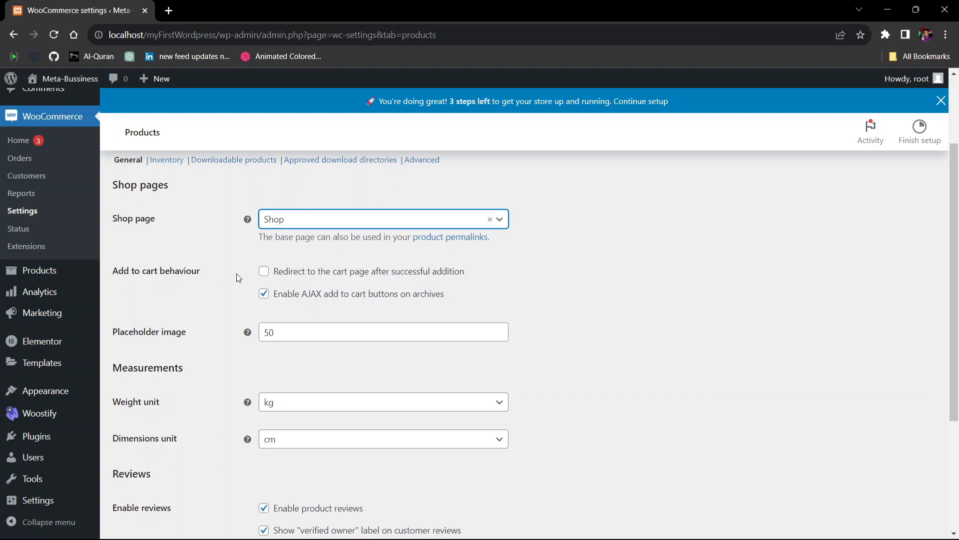
{"action": "left_click", "coordinate": [265, 272]}
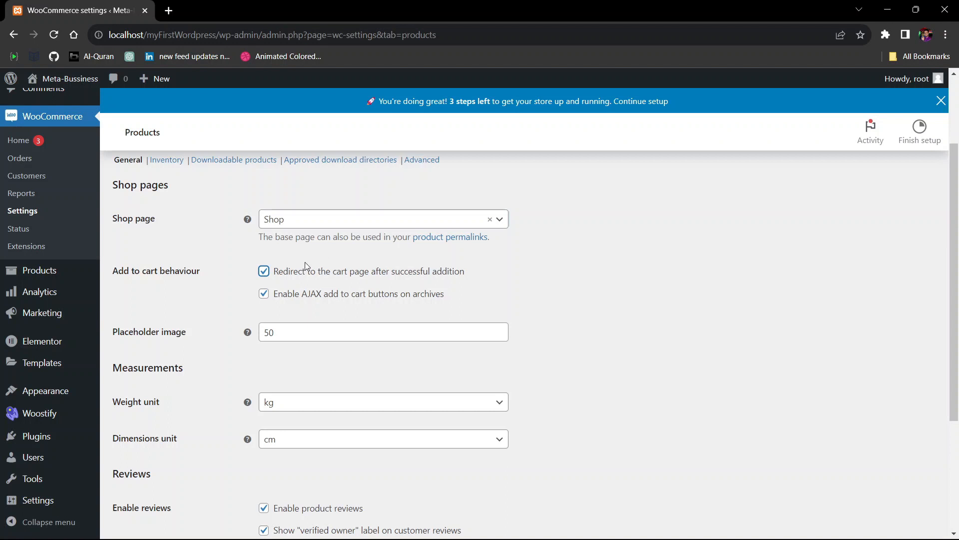
{"action": "scroll", "coordinate": [274, 294], "scroll_direction": "down", "scroll_amount": 2}
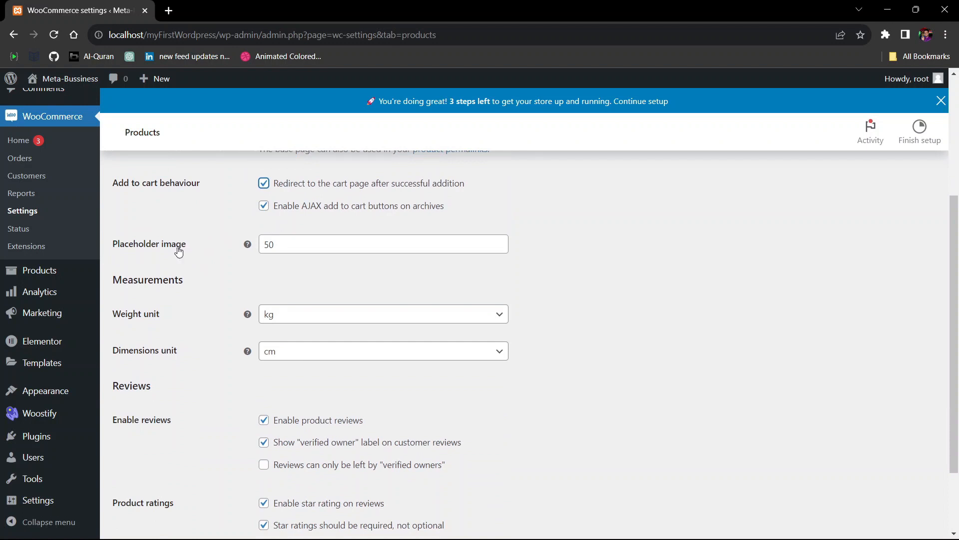
{"action": "scroll", "coordinate": [115, 337], "scroll_direction": "down", "scroll_amount": 1}
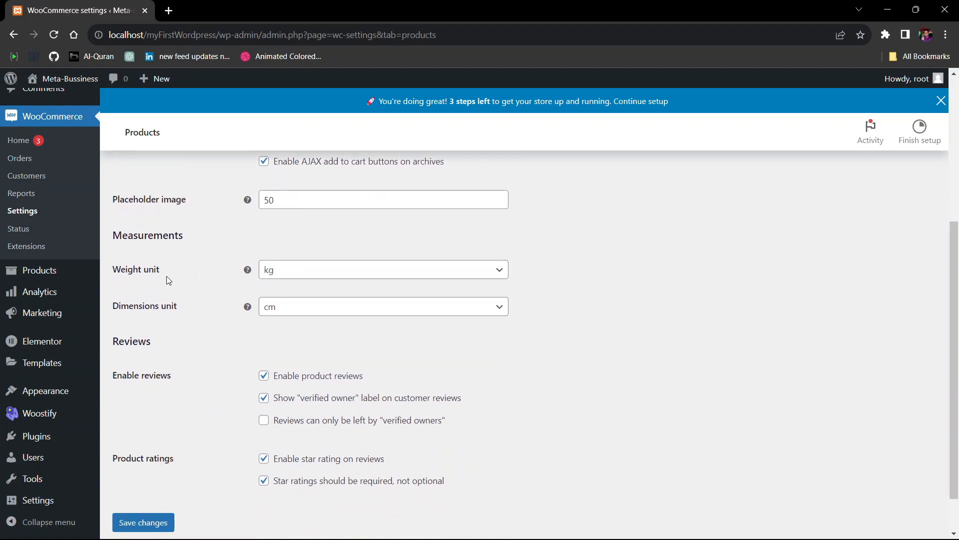
{"action": "scroll", "coordinate": [166, 279], "scroll_direction": "down", "scroll_amount": 1}
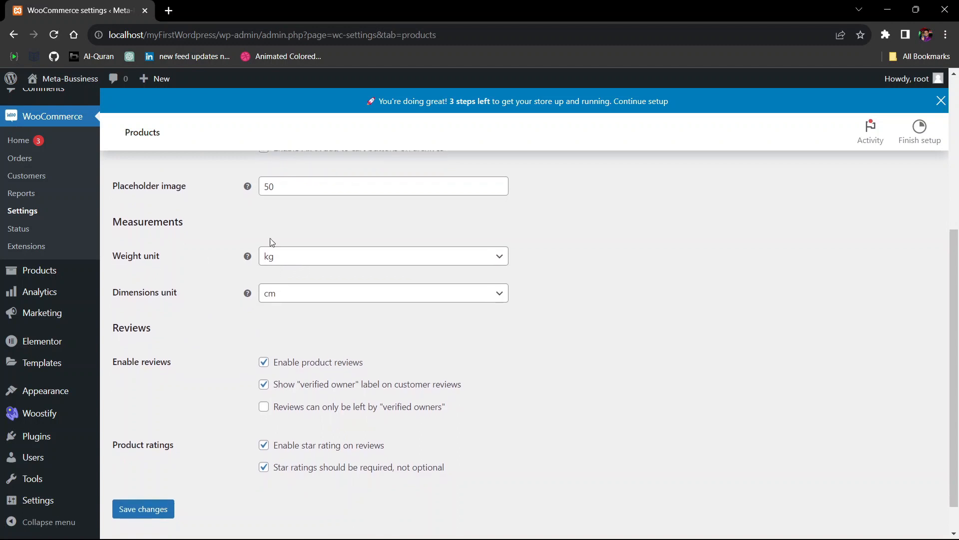
{"action": "scroll", "coordinate": [271, 243], "scroll_direction": "down", "scroll_amount": 1}
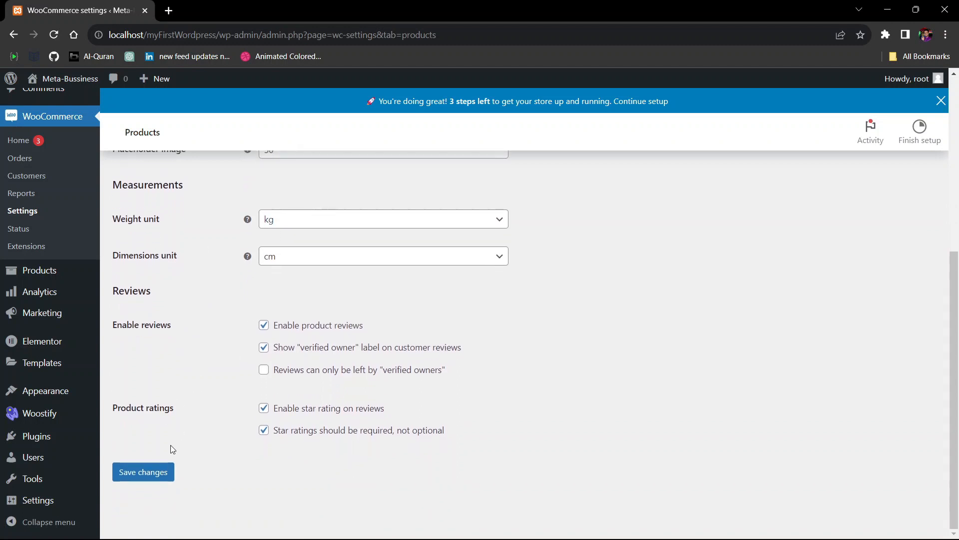
{"action": "left_click", "coordinate": [144, 475]}
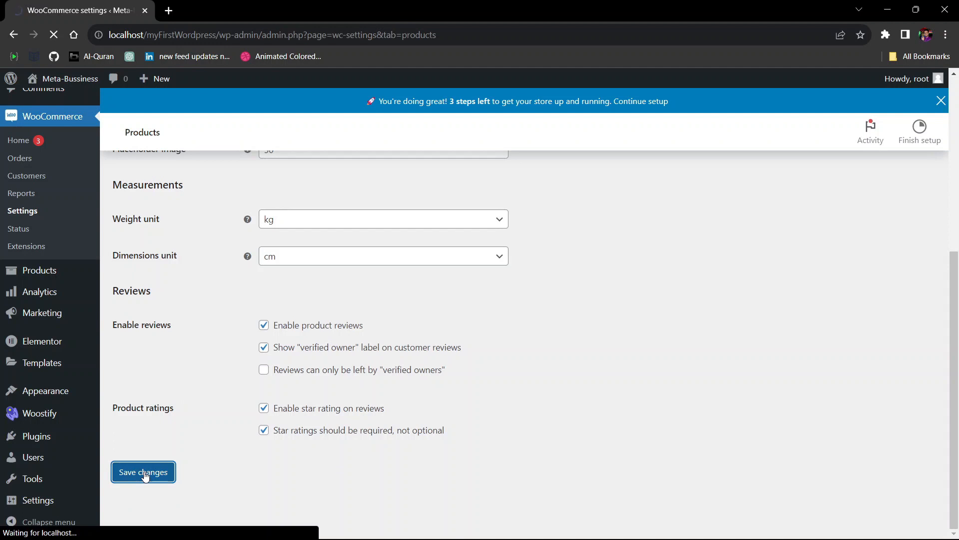